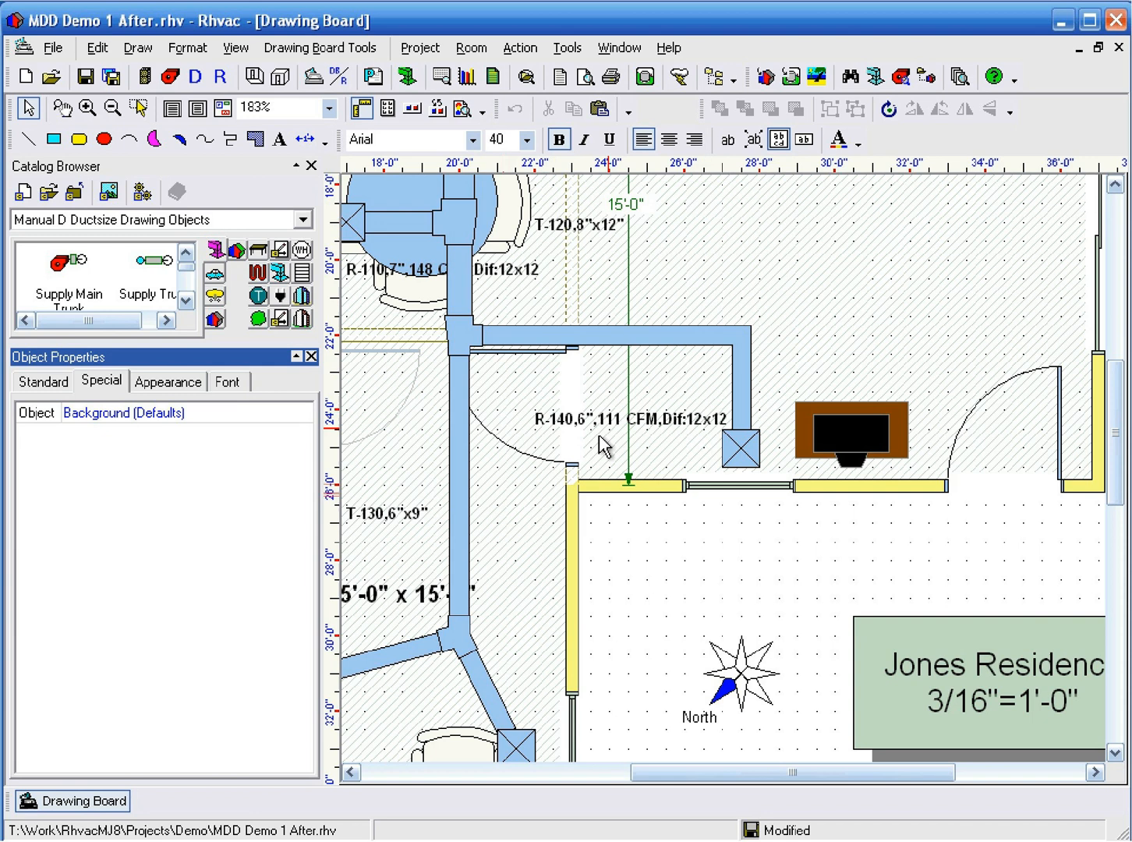
Select duct R-140 and set its Auto Assign Fittings property to False.
{"action": "left_click", "coordinate": [664, 340]}
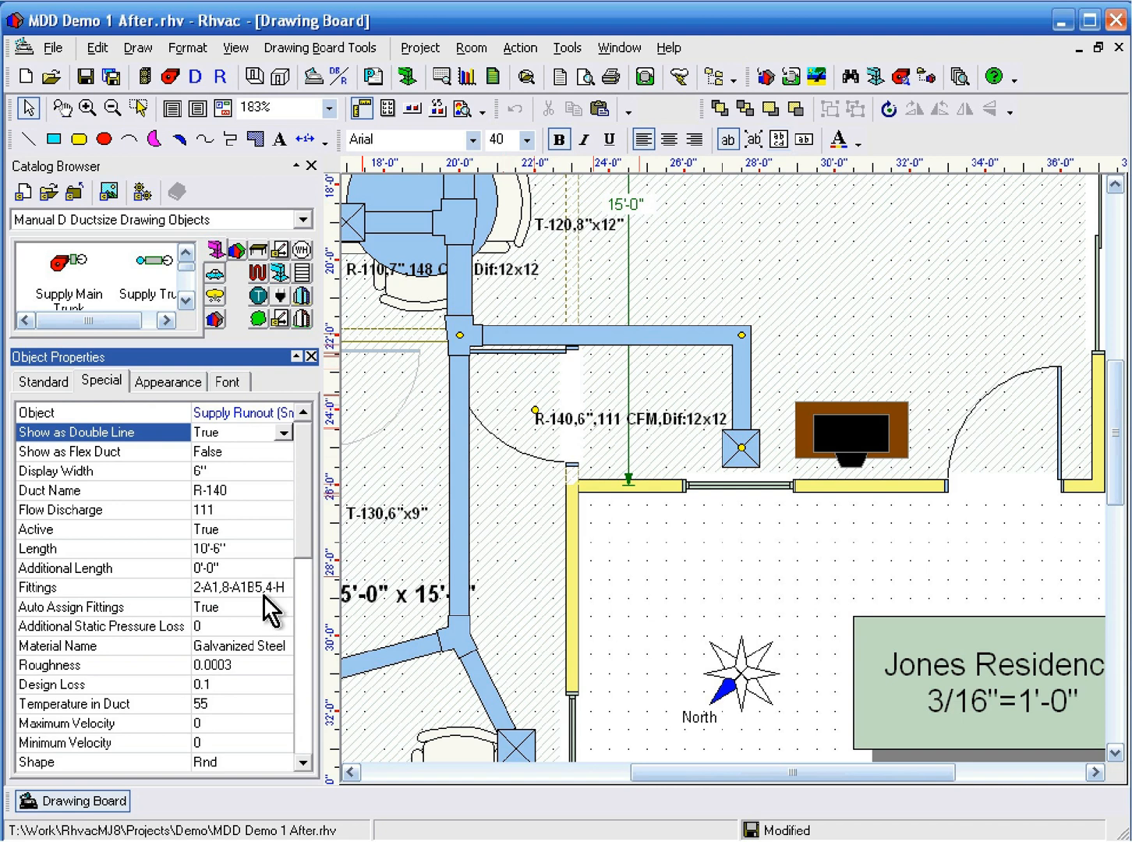
{"action": "left_click", "coordinate": [239, 608]}
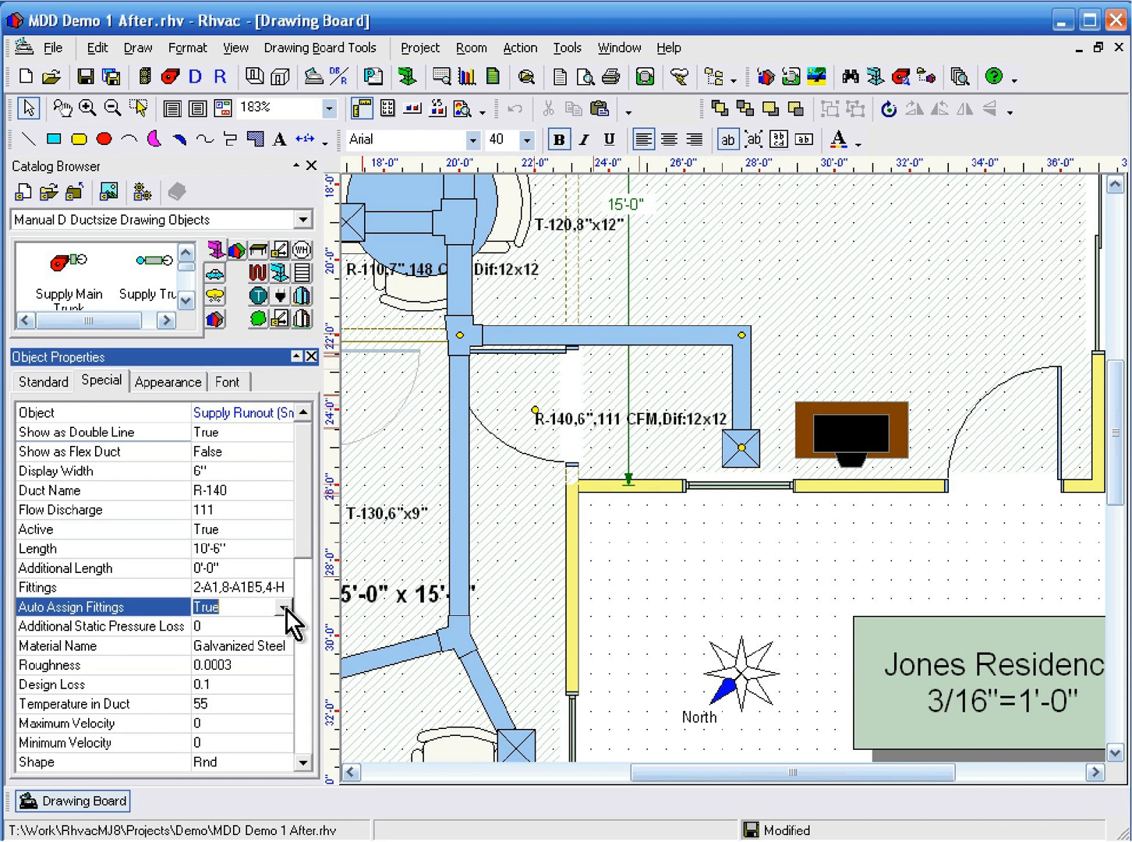
{"action": "left_click", "coordinate": [286, 609]}
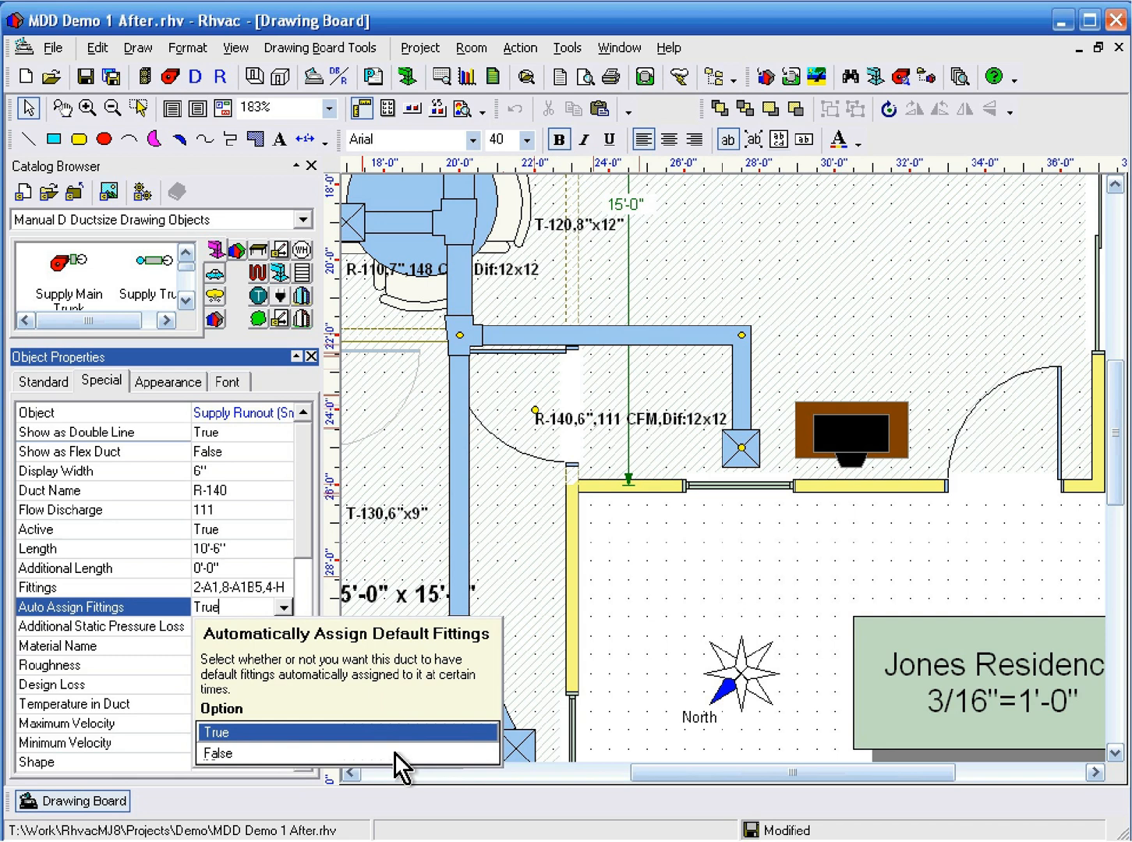
{"action": "left_click", "coordinate": [323, 754]}
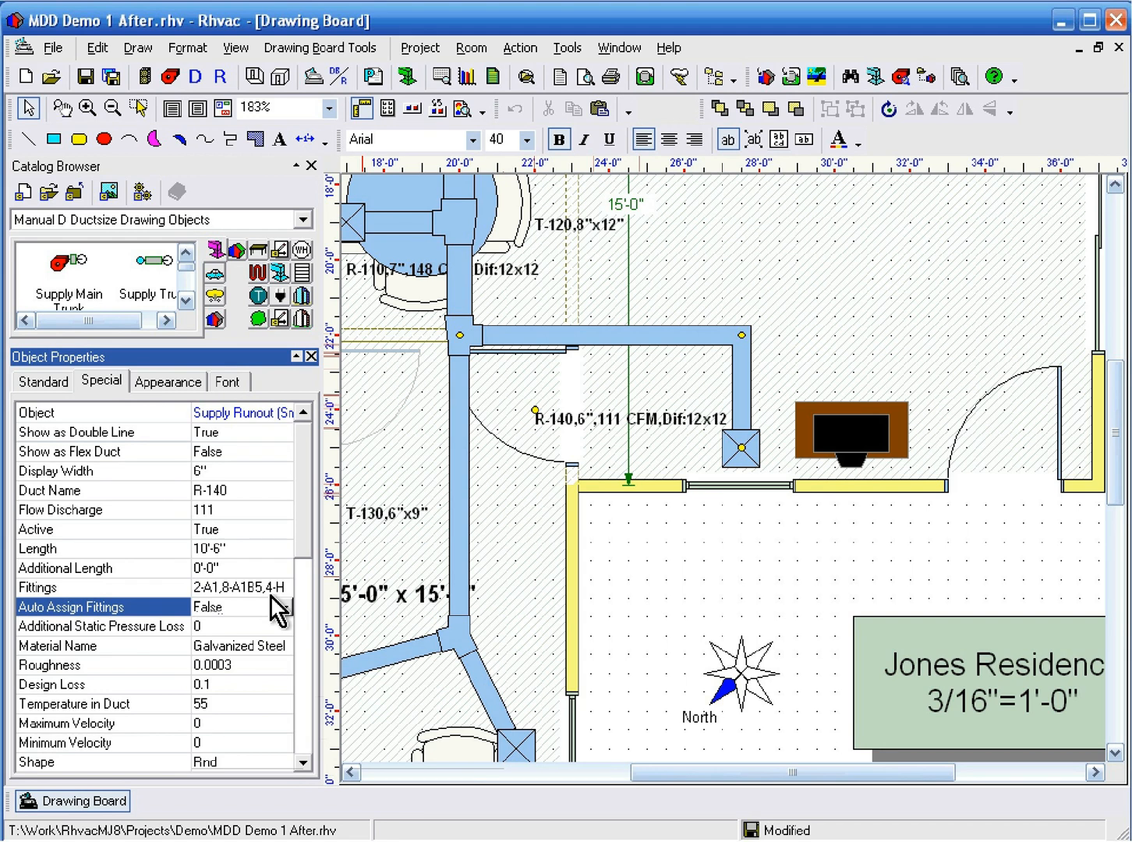
In R-140's fittings list, edit smooth elbow 8-A1B5 and choose 3-piece elbow 8-A3B from the Fitting Selector.
{"action": "left_click", "coordinate": [245, 587]}
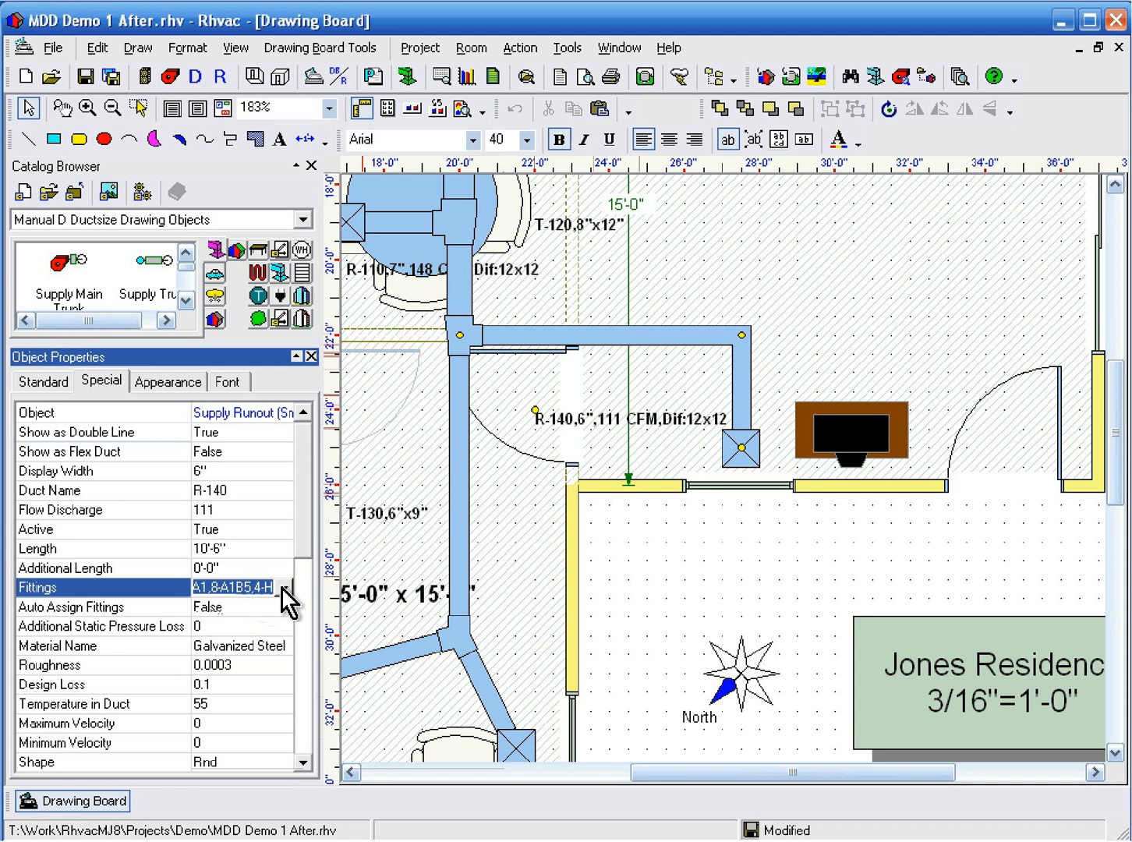
{"action": "left_click", "coordinate": [284, 586]}
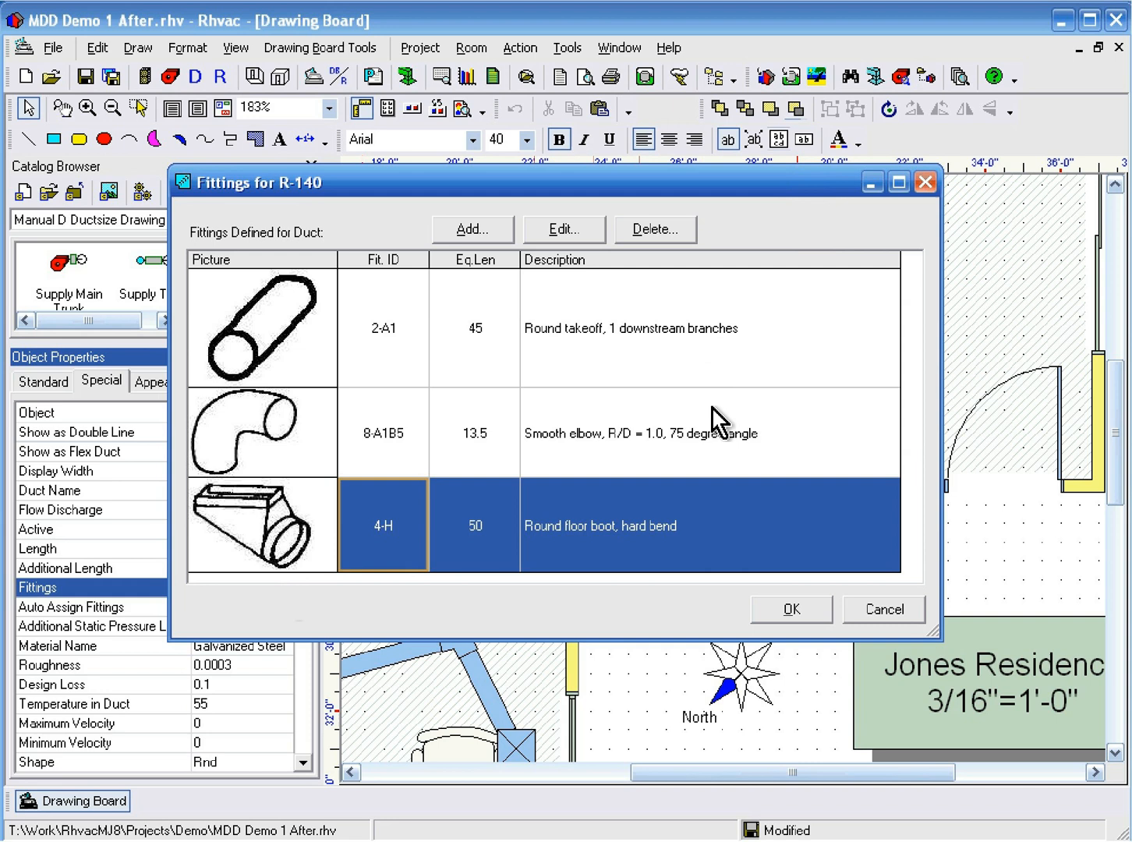
{"action": "left_click", "coordinate": [390, 447]}
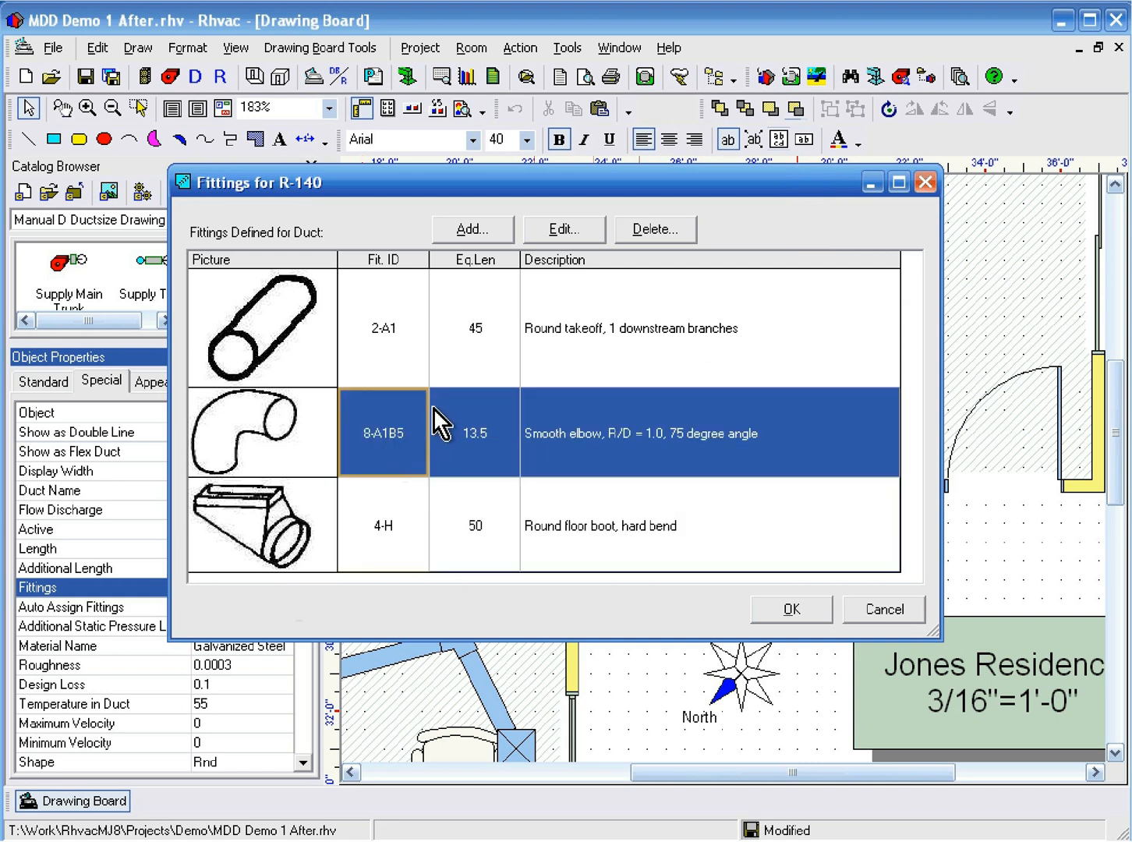
{"action": "left_click", "coordinate": [562, 229]}
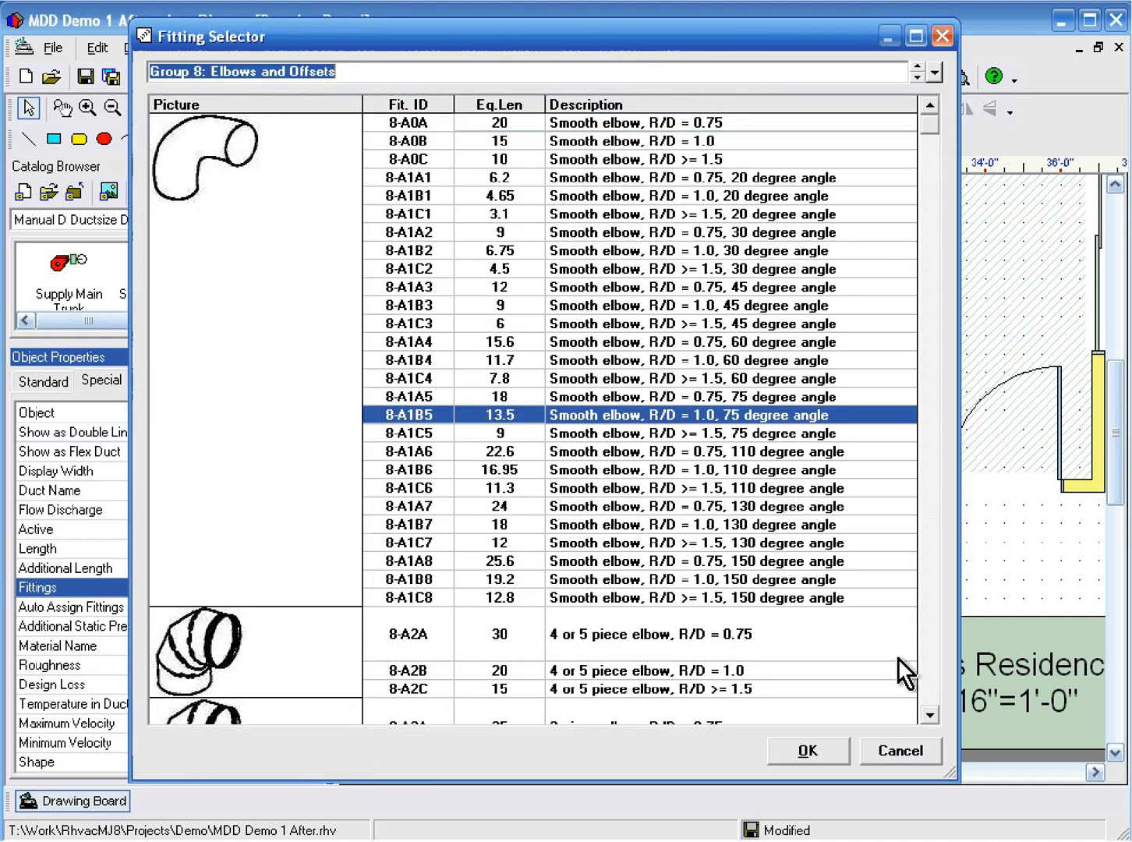
{"action": "left_click", "coordinate": [927, 715]}
{"action": "left_click", "coordinate": [927, 715]}
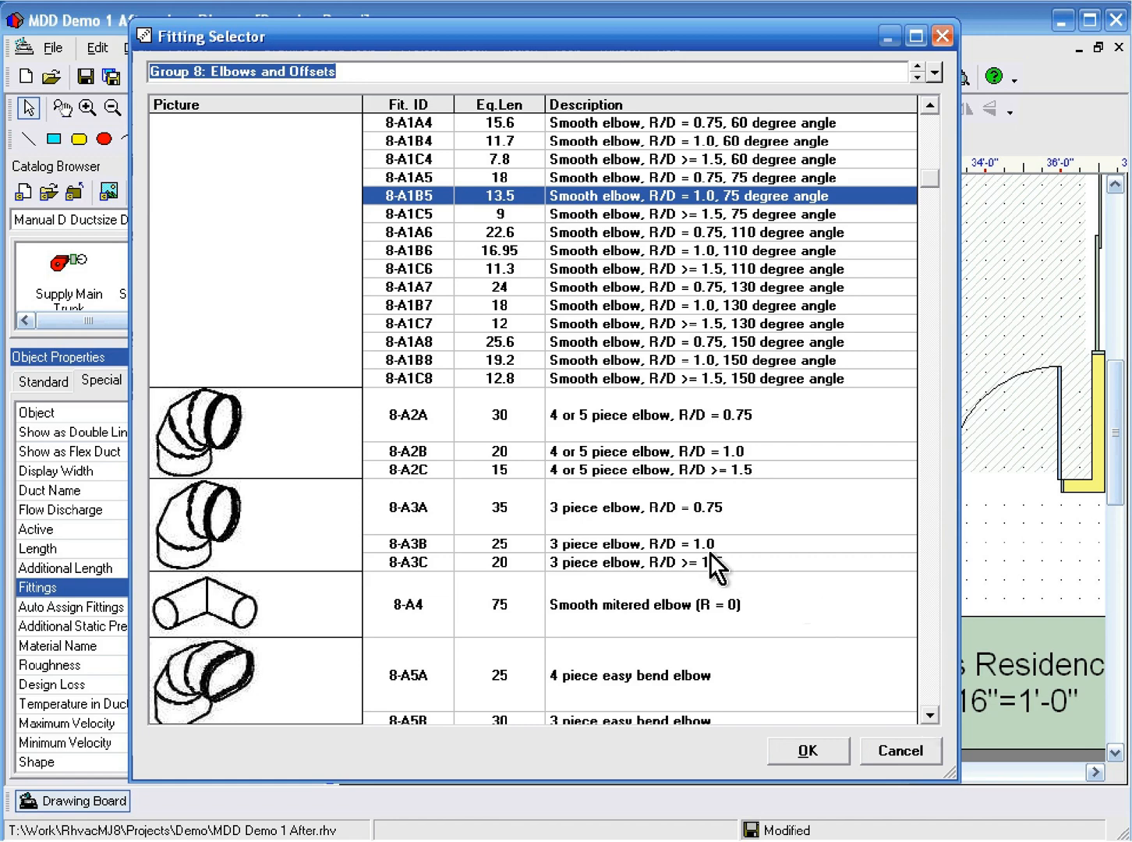
{"action": "left_click", "coordinate": [662, 544]}
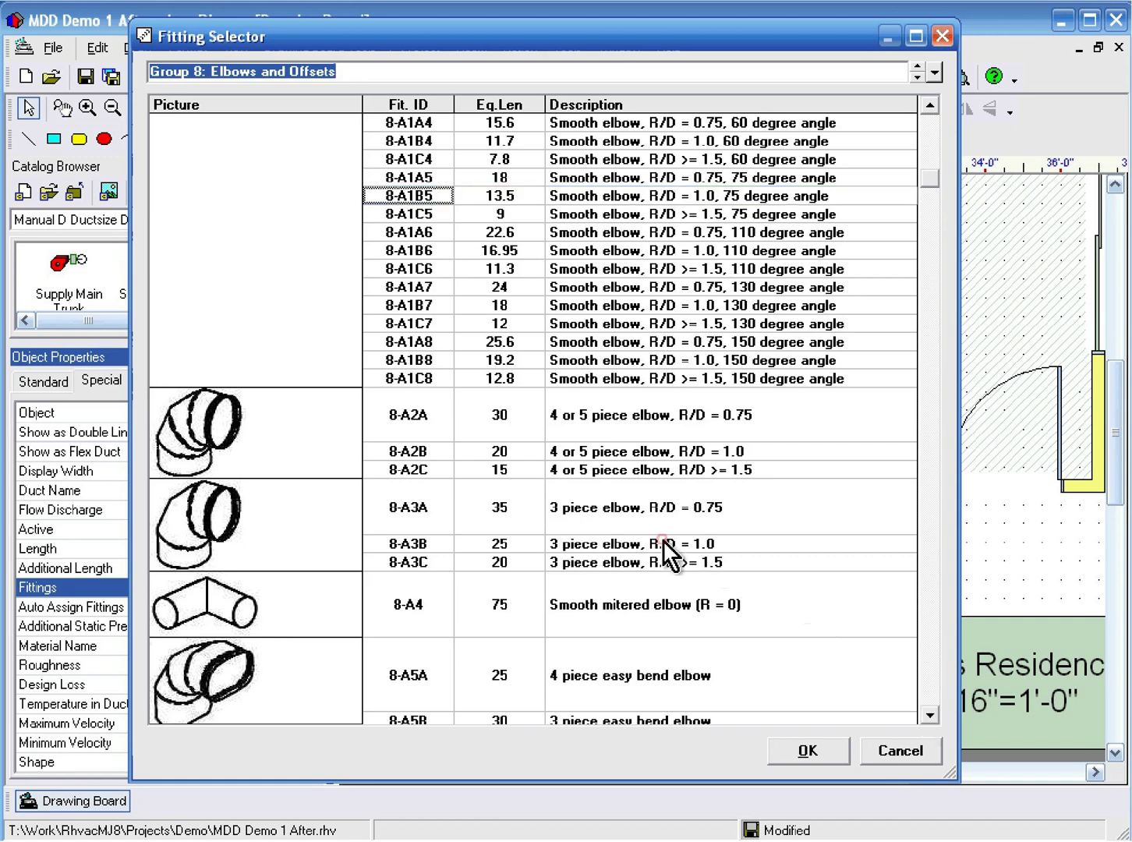
Confirm the 8-A3B replacement so R-140's fittings read 2-A1, 8-A3B, 4-H.
{"action": "left_click", "coordinate": [822, 754]}
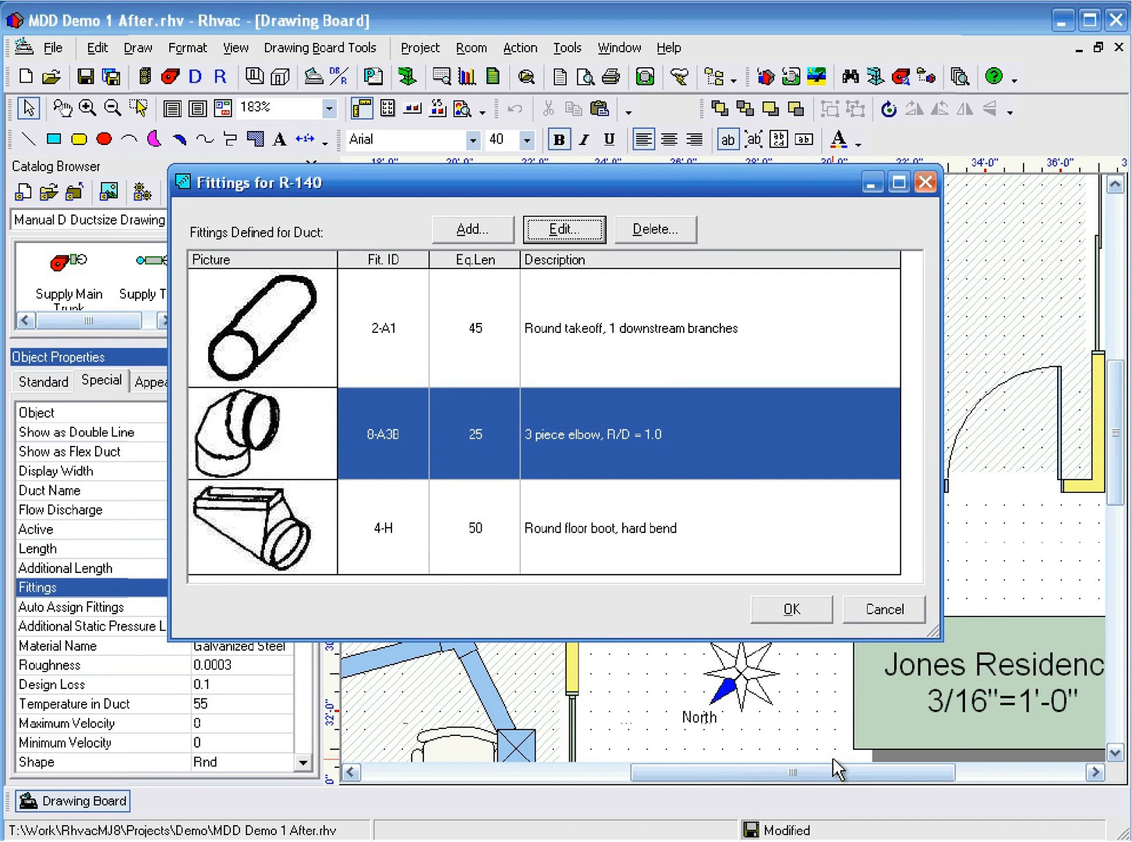
{"action": "left_click", "coordinate": [809, 609]}
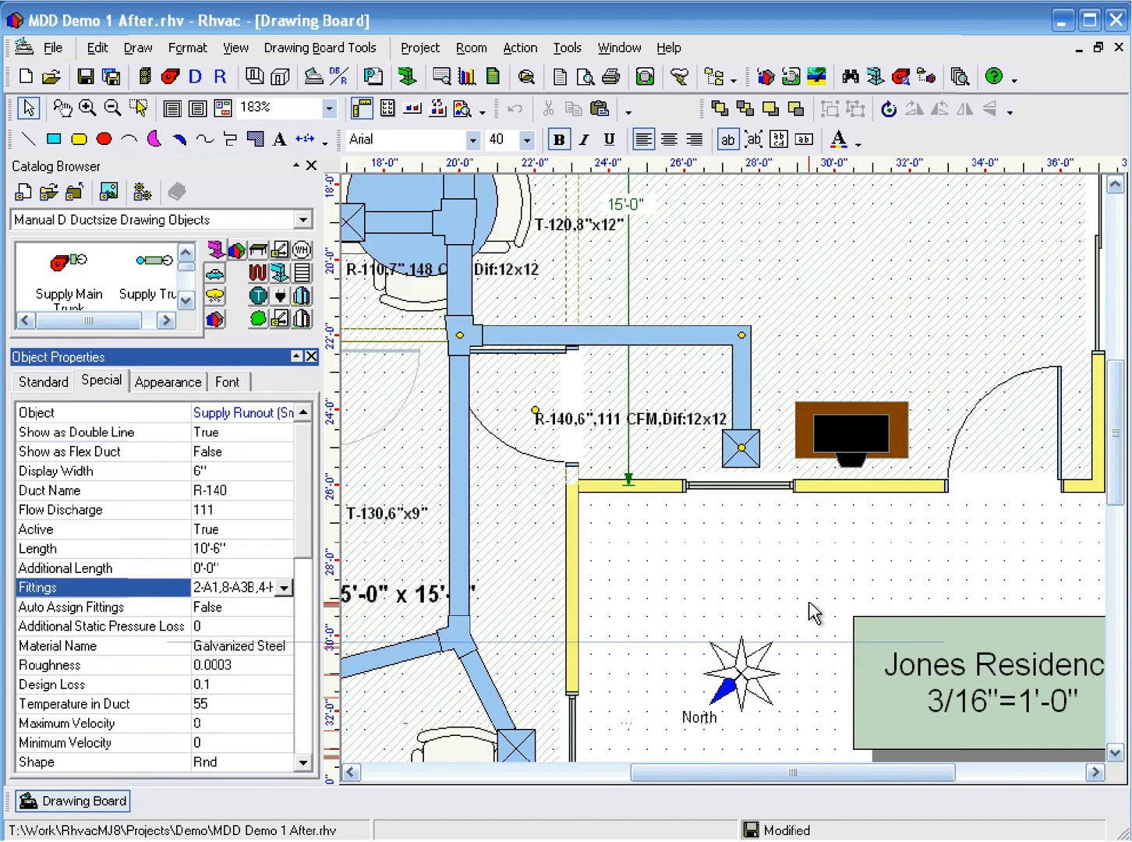